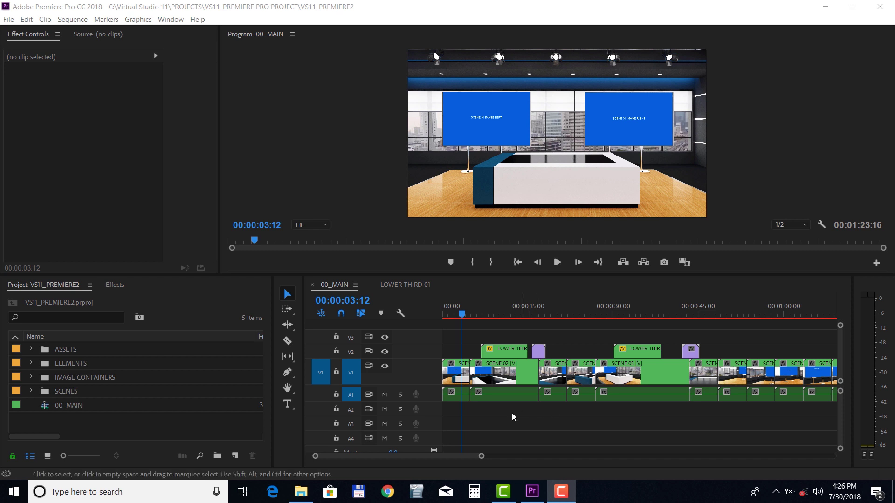
# - Extend all SCENE 13 clips to 00:00:08:09 and lengthen its clip in 00_MAIN to match
pyautogui.moveTo(453, 455); pyautogui.dragTo(489, 455)
pyautogui.doubleClick(546, 367)
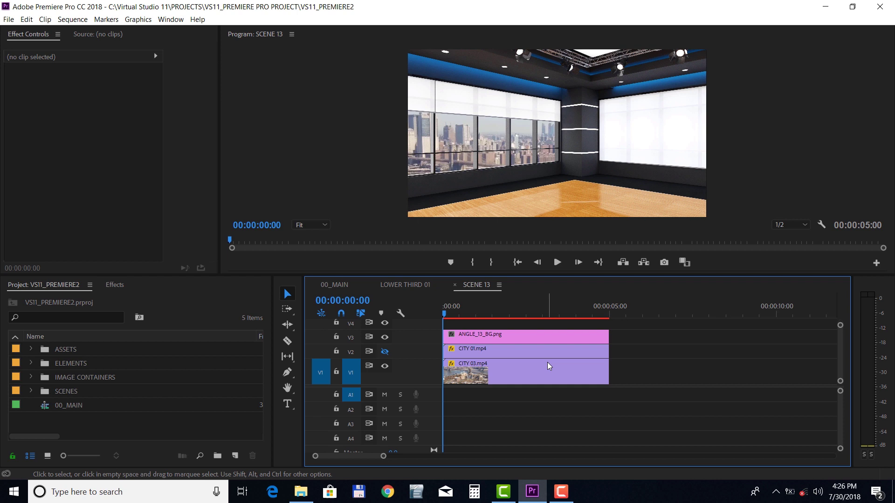
pyautogui.hotkey('ctrl', 'a')
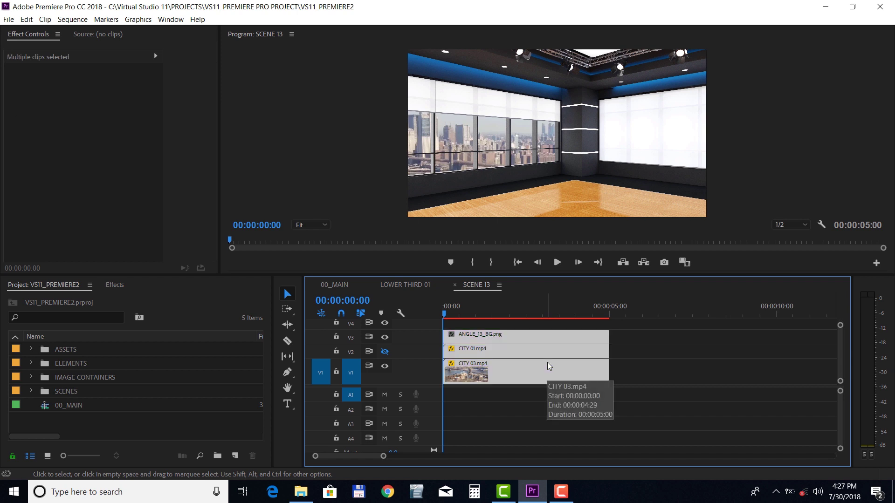
pyautogui.moveTo(617, 350); pyautogui.dragTo(728, 349)
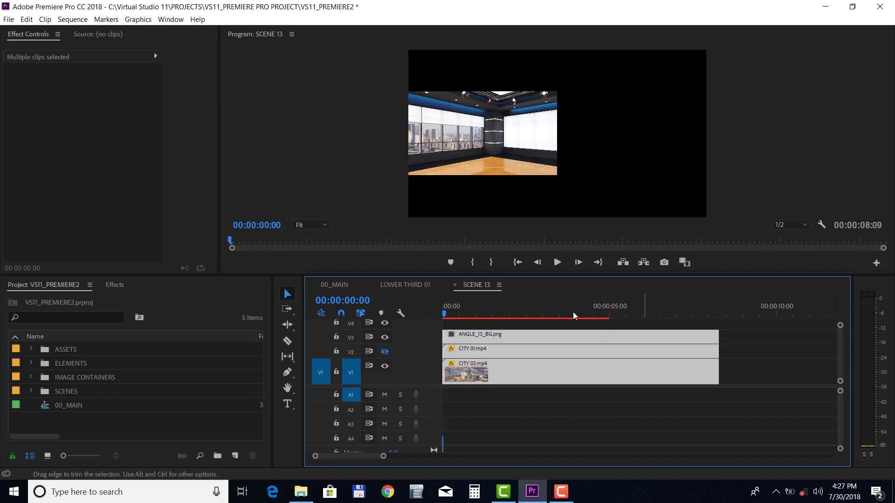
pyautogui.click(455, 285)
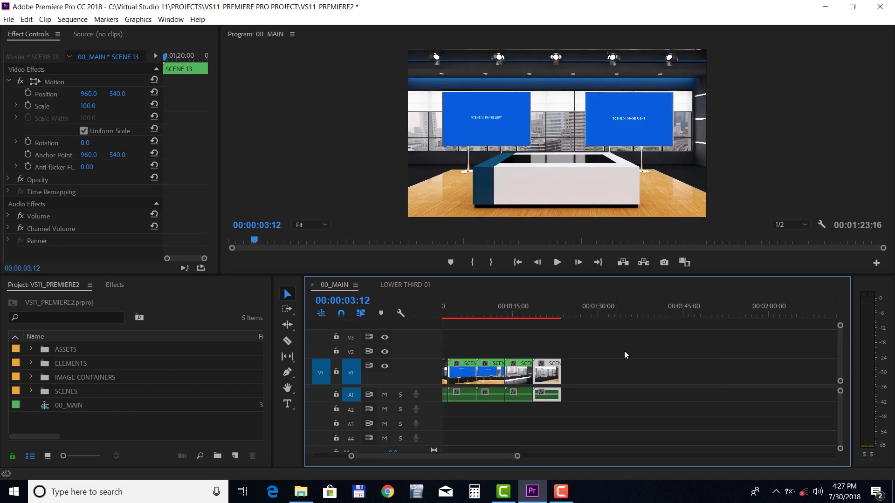
pyautogui.moveTo(567, 367); pyautogui.dragTo(627, 366)
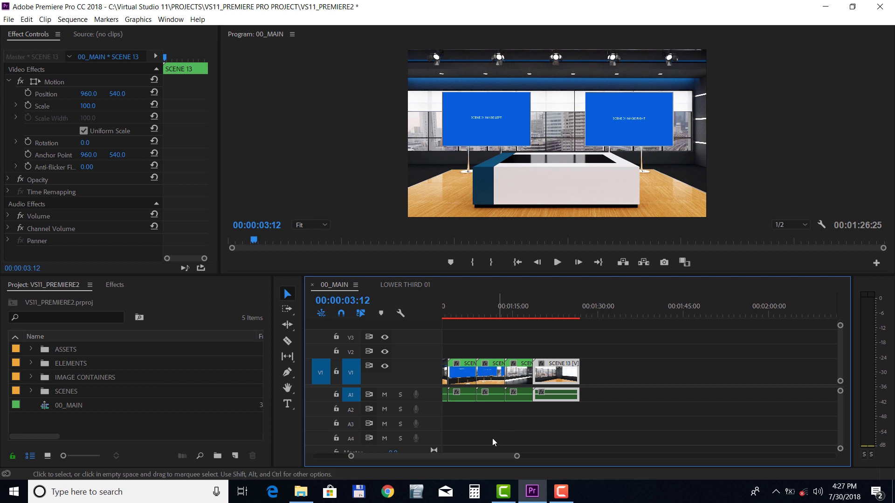
# - Open the SCENE 10 nested sequence and enlarge the Timeline so track V5 is visible
pyautogui.click(491, 367)
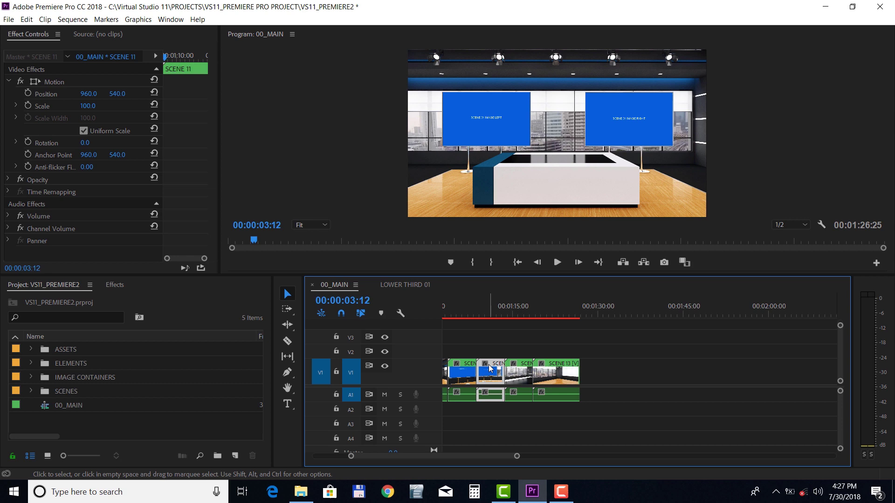
pyautogui.doubleClick(490, 366)
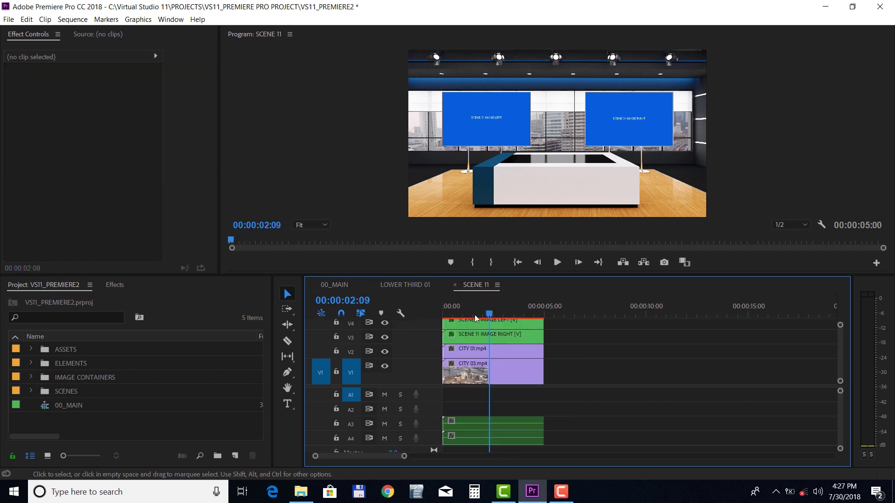
pyautogui.click(455, 284)
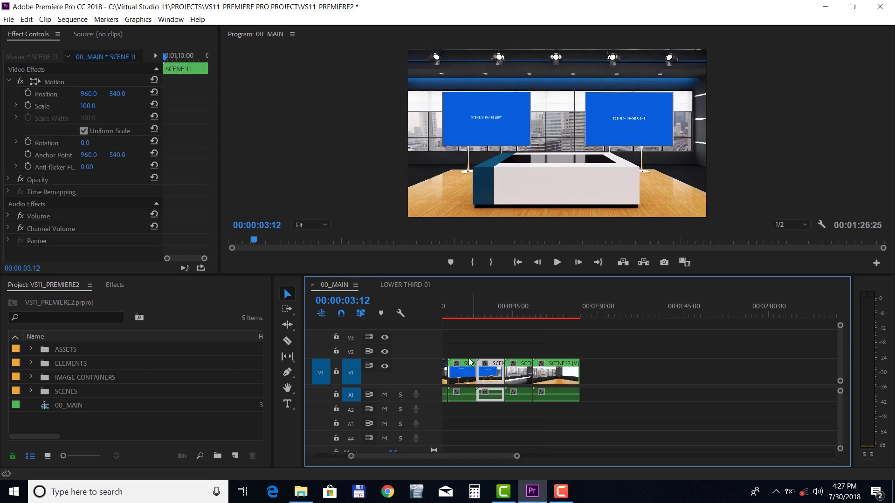
pyautogui.doubleClick(467, 364)
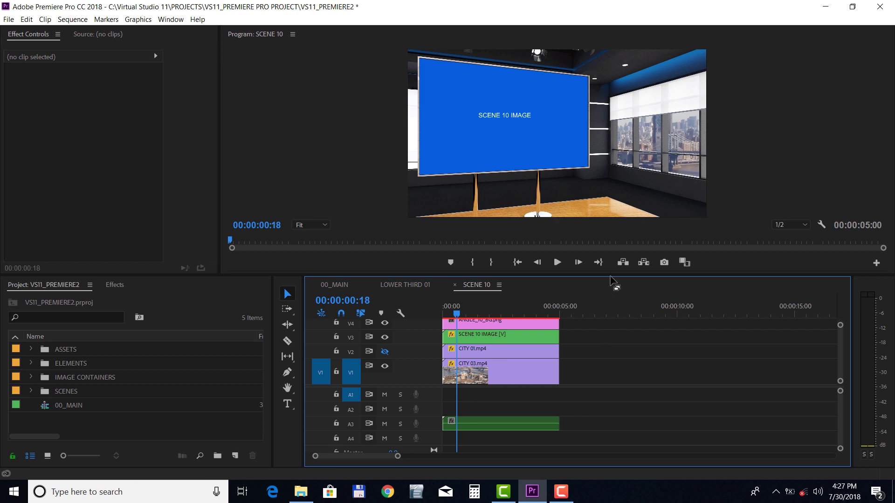
pyautogui.moveTo(612, 277); pyautogui.dragTo(619, 242)
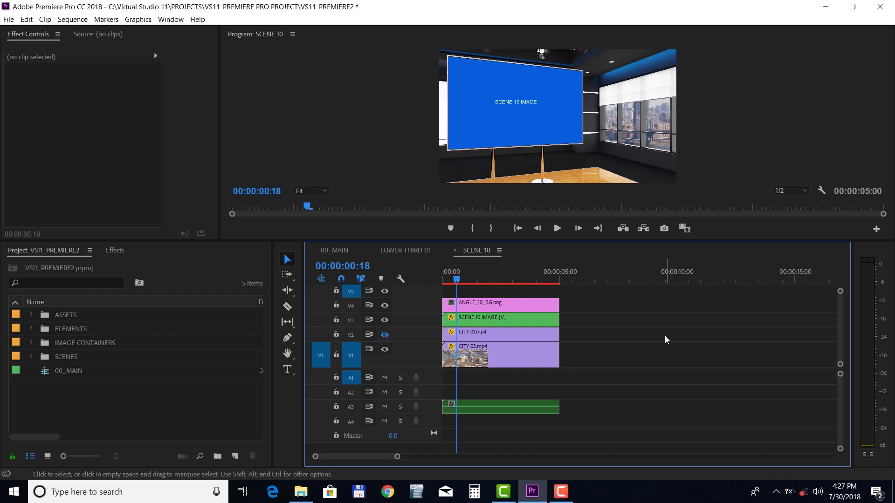
# - Import SHOT_01, background city and new logo from the Demo Files folder
pyautogui.click(9, 19)
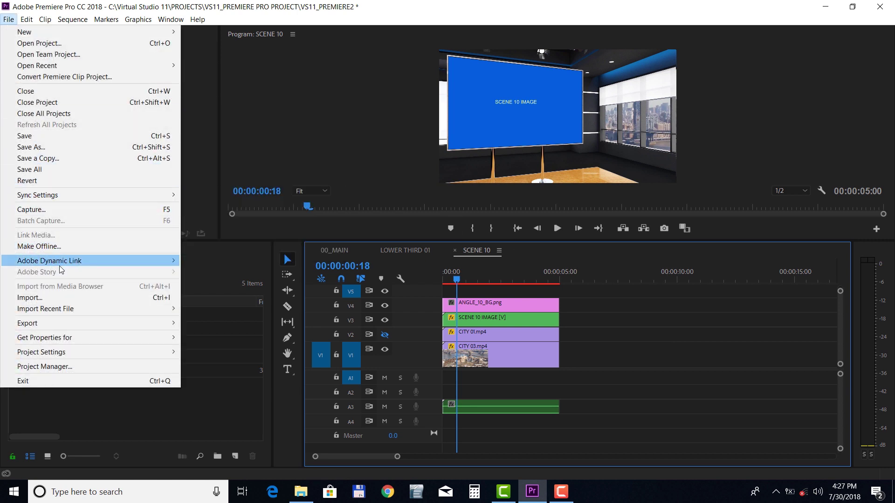
pyautogui.click(61, 295)
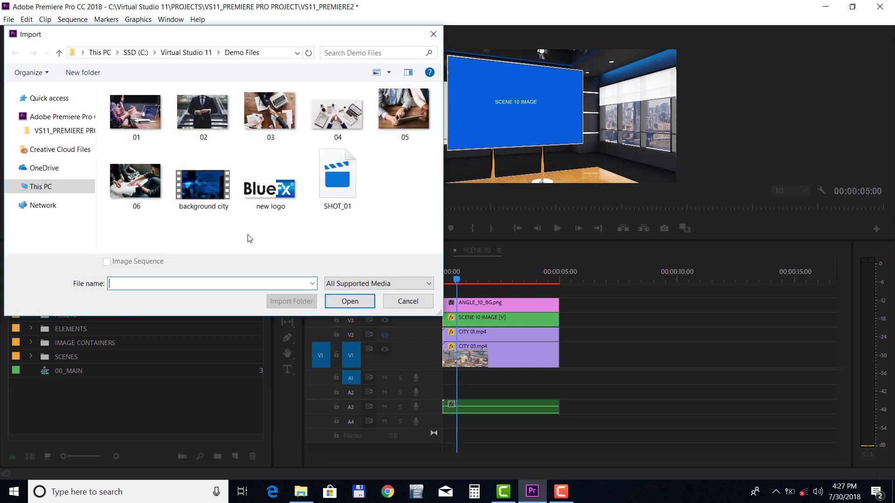
pyautogui.click(348, 196)
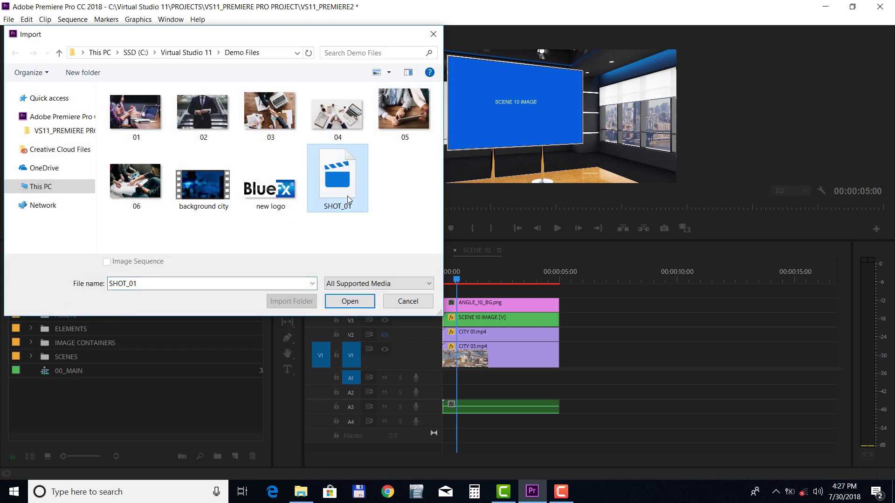
pyautogui.keyDown('ctrl'); pyautogui.click(198, 202); pyautogui.keyUp('ctrl')
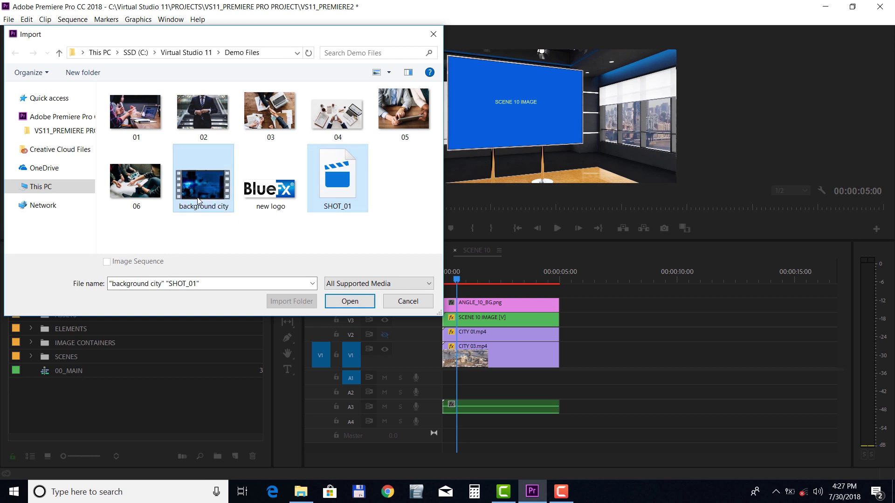
pyautogui.keyDown('ctrl'); pyautogui.click(259, 205); pyautogui.keyUp('ctrl')
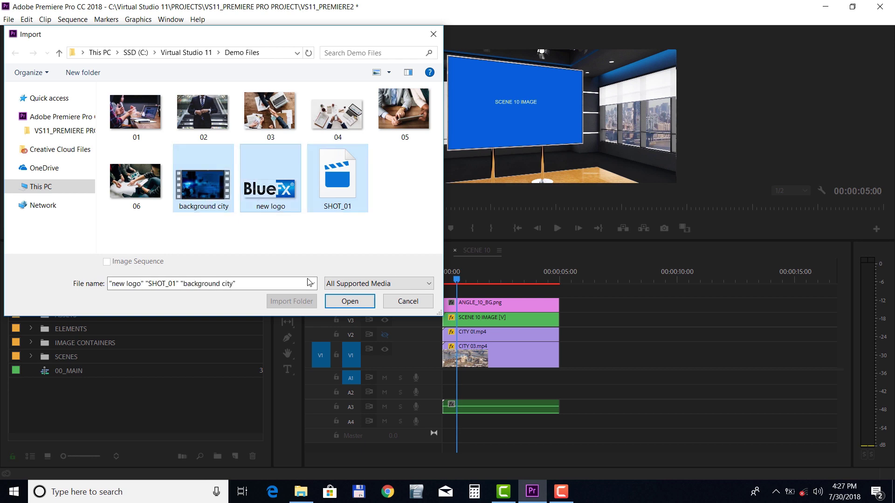
pyautogui.click(337, 299)
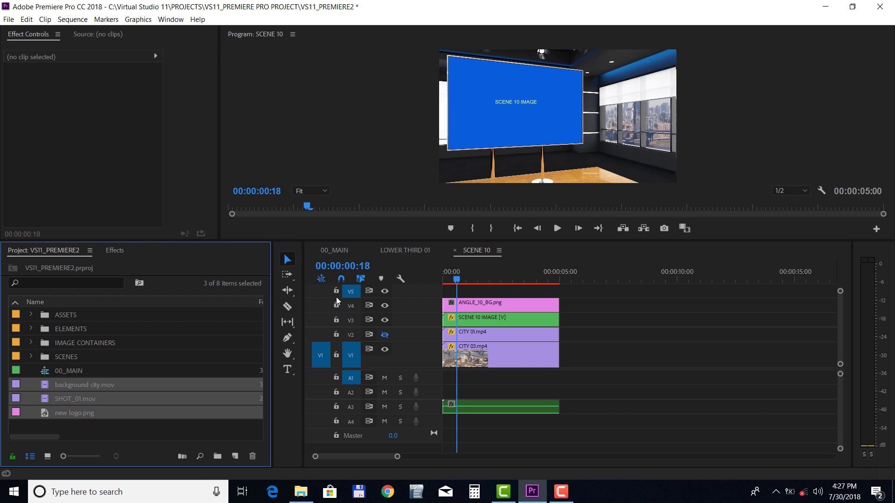
# - Place SHOT_01.mov on track V5 of SCENE 10 starting at 00:00:01:18
pyautogui.click(469, 281)
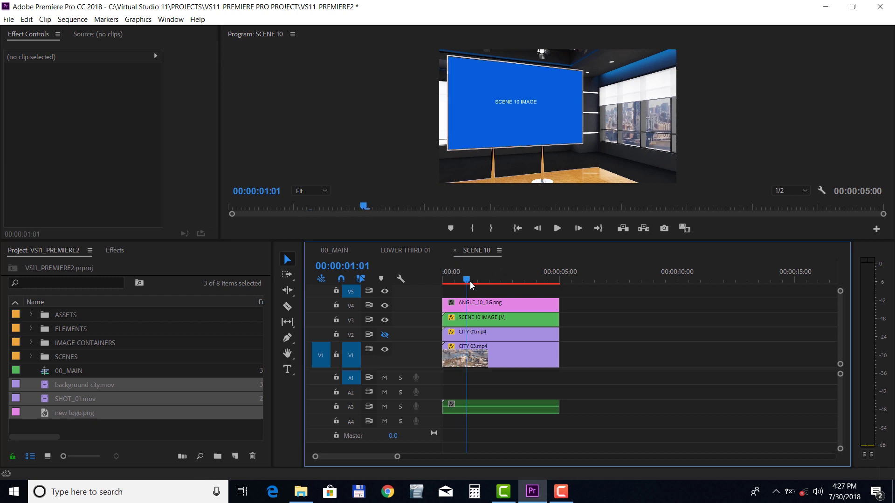
pyautogui.moveTo(470, 285); pyautogui.dragTo(479, 287)
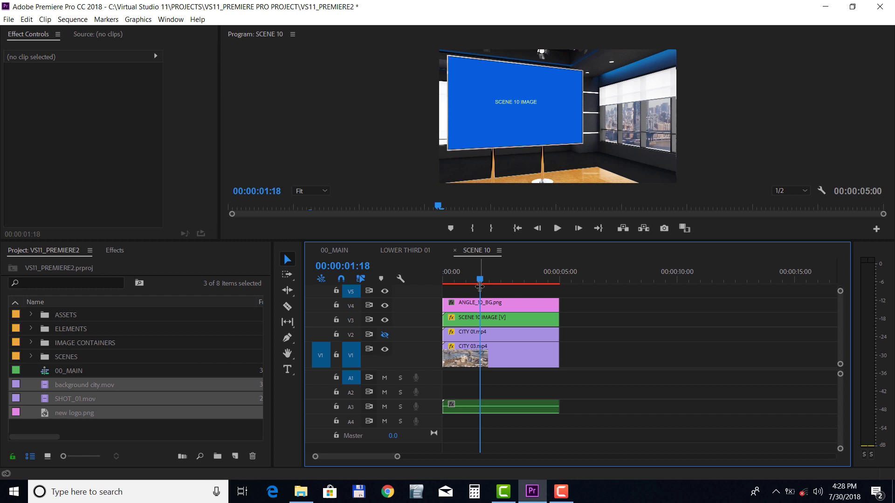
pyautogui.click(117, 367)
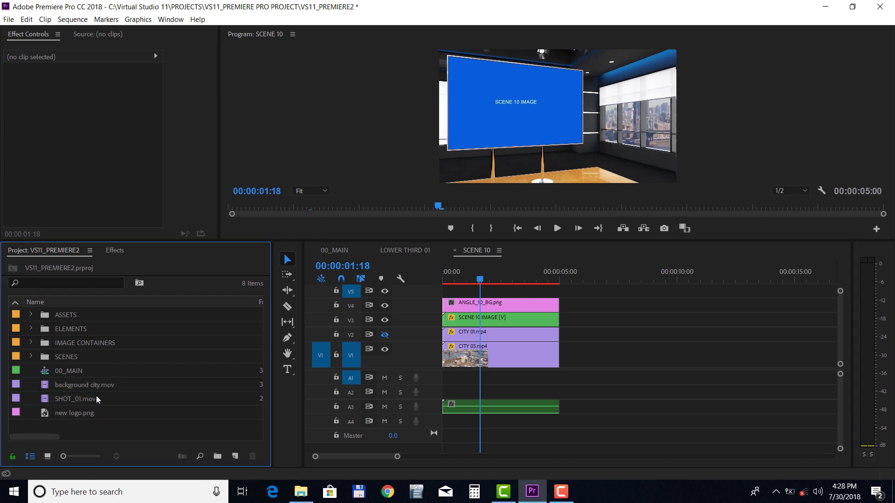
pyautogui.click(88, 399)
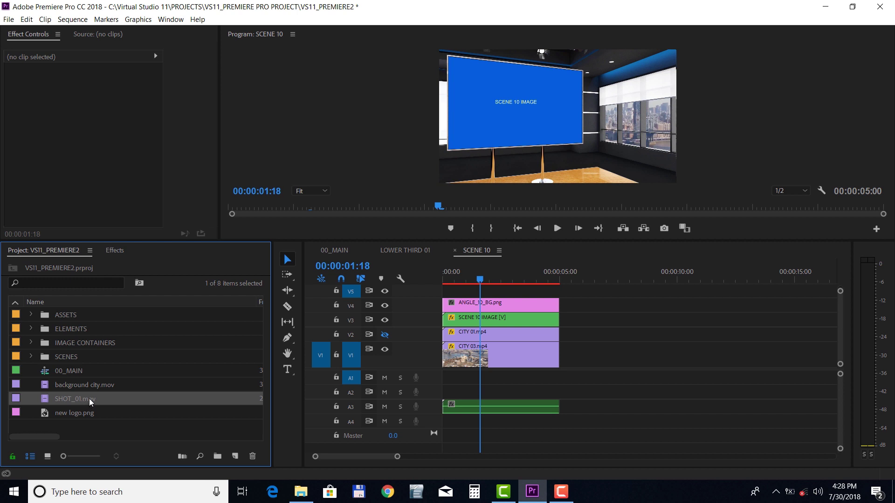
pyautogui.moveTo(88, 399); pyautogui.dragTo(467, 291)
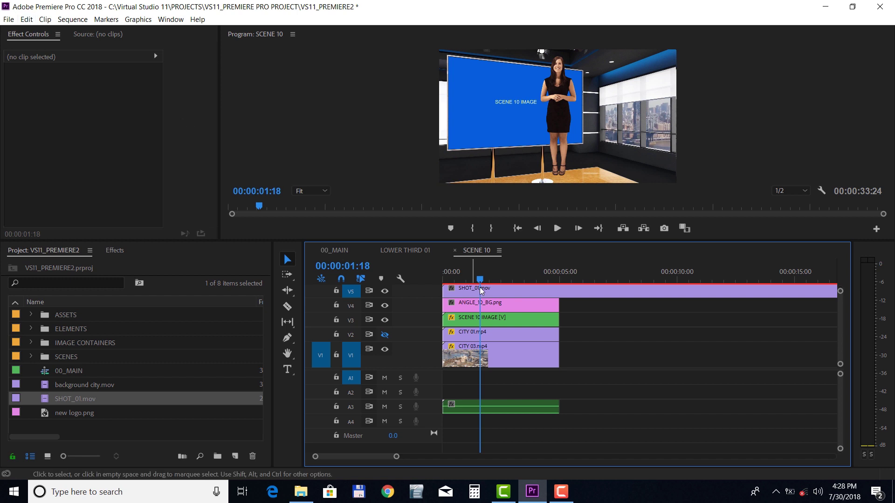
# - Set SHOT_01.mov's Motion to Scale 88.0 and Position 1195.0, 802.0
pyautogui.click(493, 294)
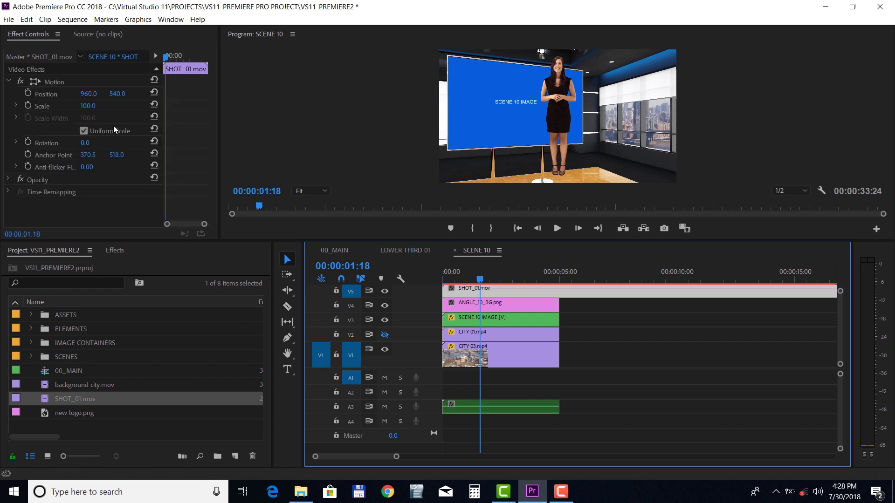
pyautogui.moveTo(95, 106); pyautogui.dragTo(240, 94)
pyautogui.moveTo(88, 94); pyautogui.dragTo(198, 94)
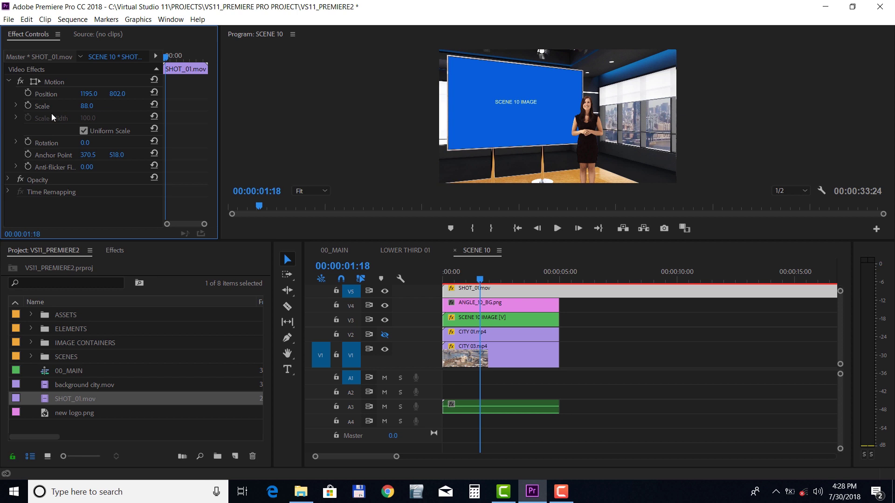
# - Put background city.mov on V2 of the SCENE 10 IMAGE nest, then check the result in SCENE 10
pyautogui.doubleClick(505, 320)
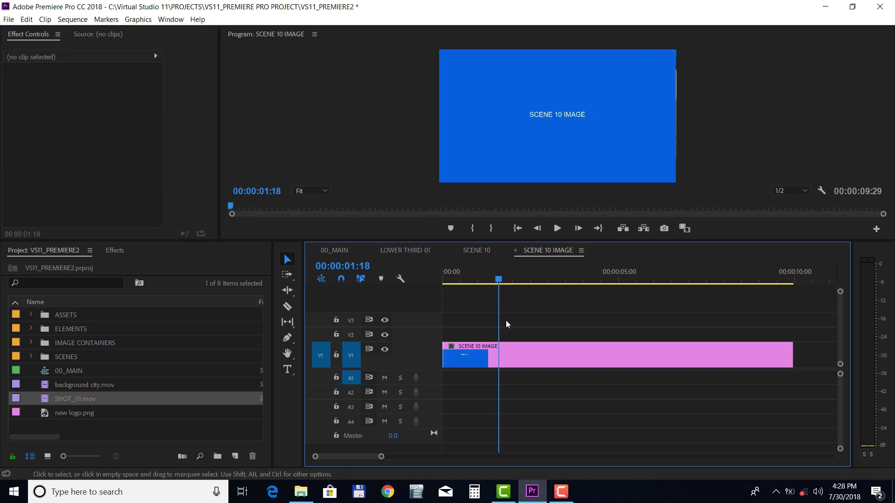
pyautogui.click(87, 390)
pyautogui.moveTo(84, 386); pyautogui.dragTo(444, 334)
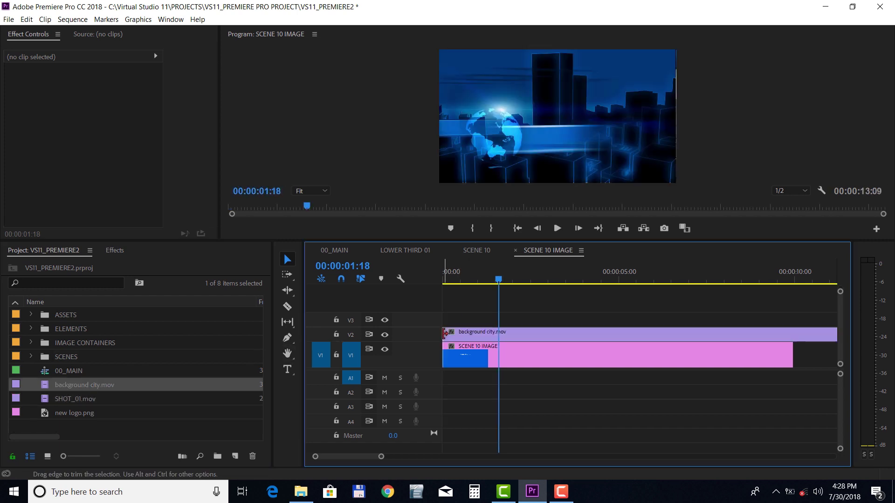
pyautogui.click(477, 251)
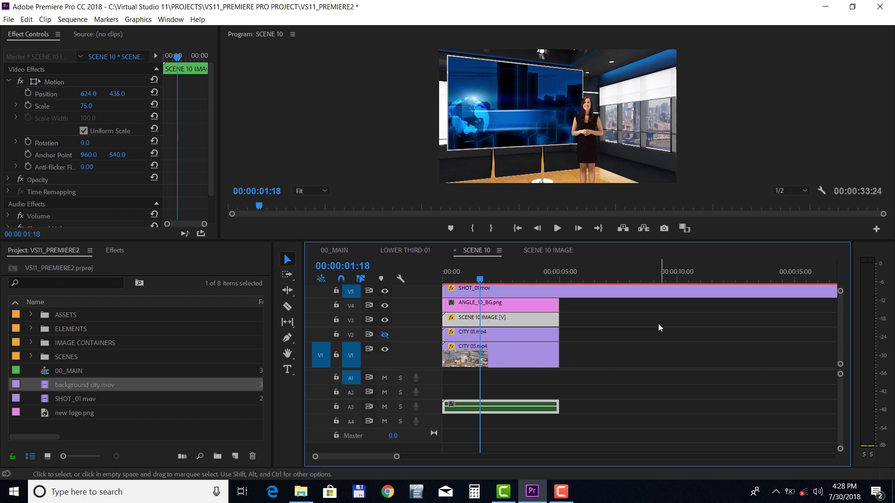
# - Zoom the 00_MAIN timeline and open the LOWER THIRD 02 nest on V2
pyautogui.click(326, 252)
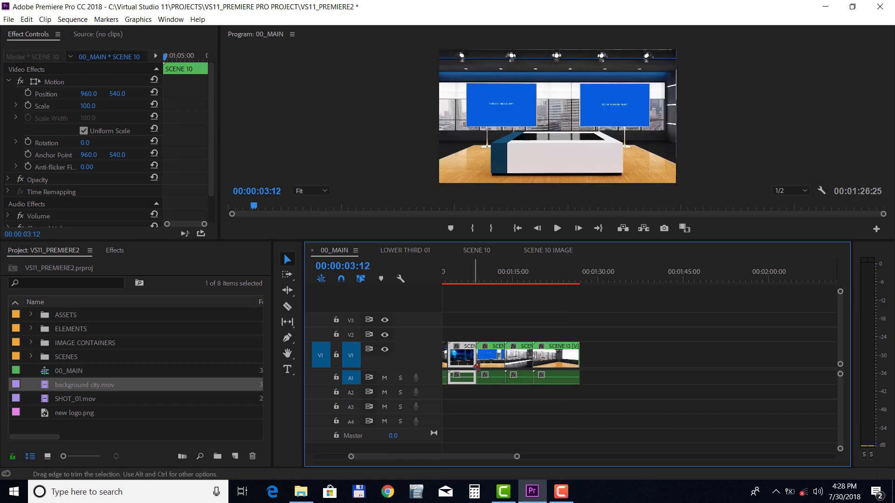
pyautogui.moveTo(517, 456); pyautogui.dragTo(447, 460)
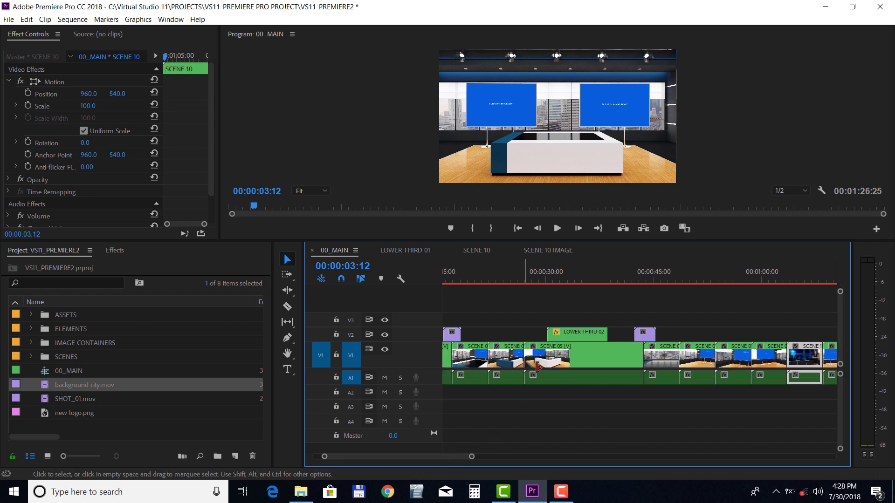
pyautogui.click(569, 336)
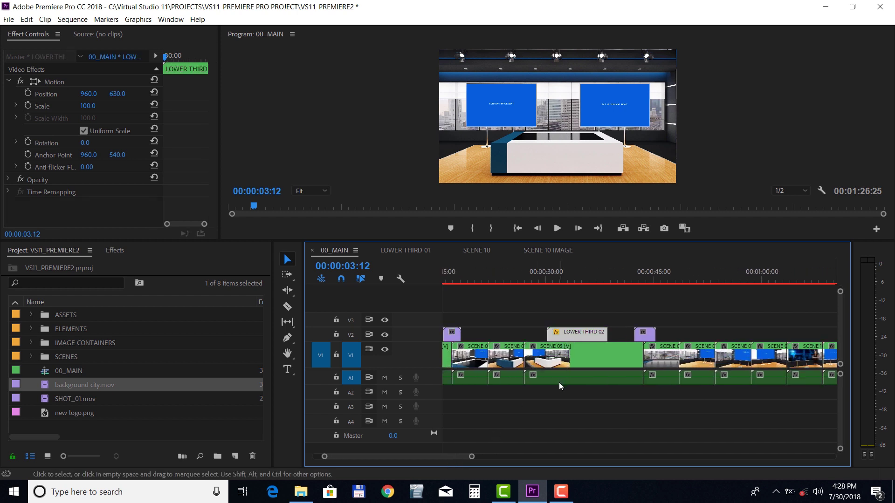
pyautogui.doubleClick(579, 334)
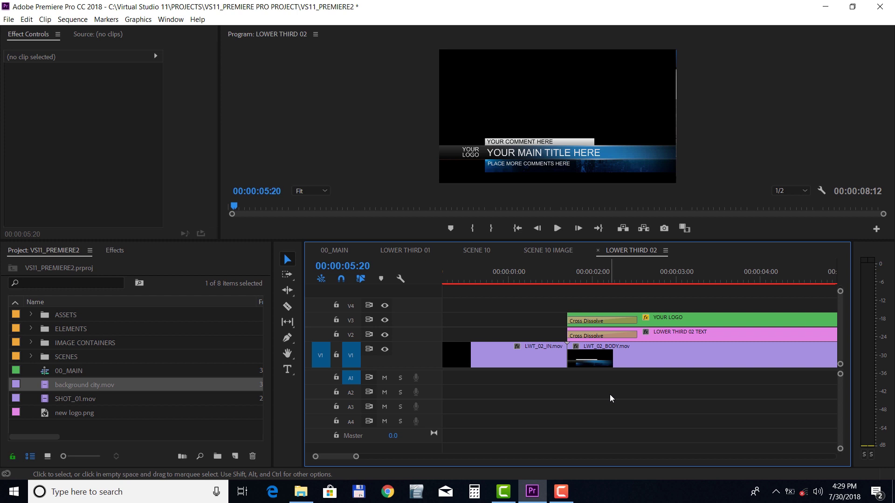
# - Replace the YOUR MAIN TITLE HERE text with 'your title' in the Legacy Titler
pyautogui.doubleClick(679, 334)
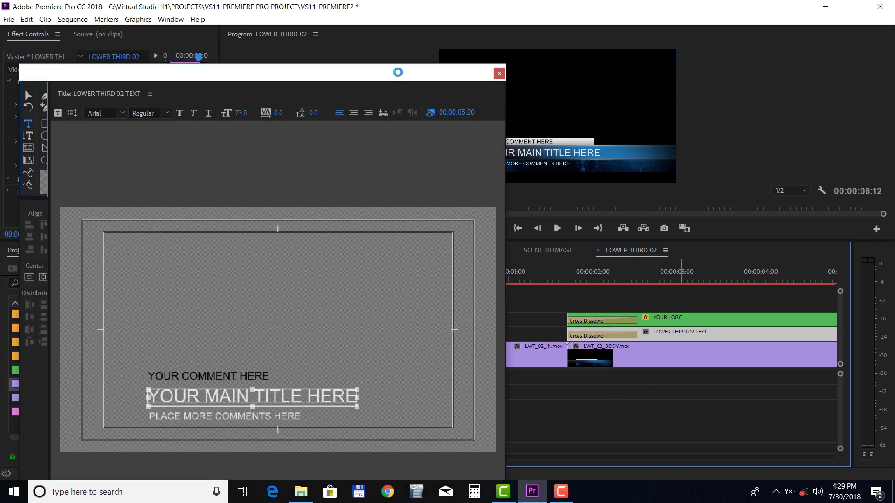
pyautogui.moveTo(398, 76); pyautogui.dragTo(504, 46)
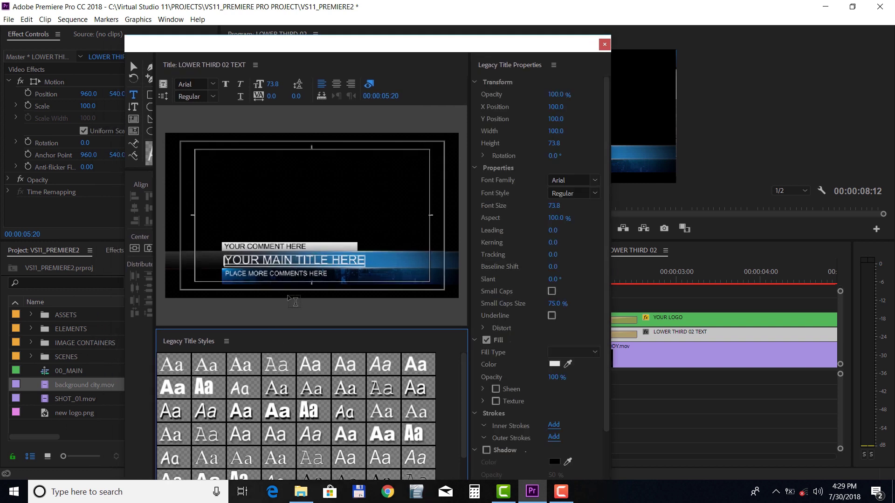
pyautogui.click(299, 260)
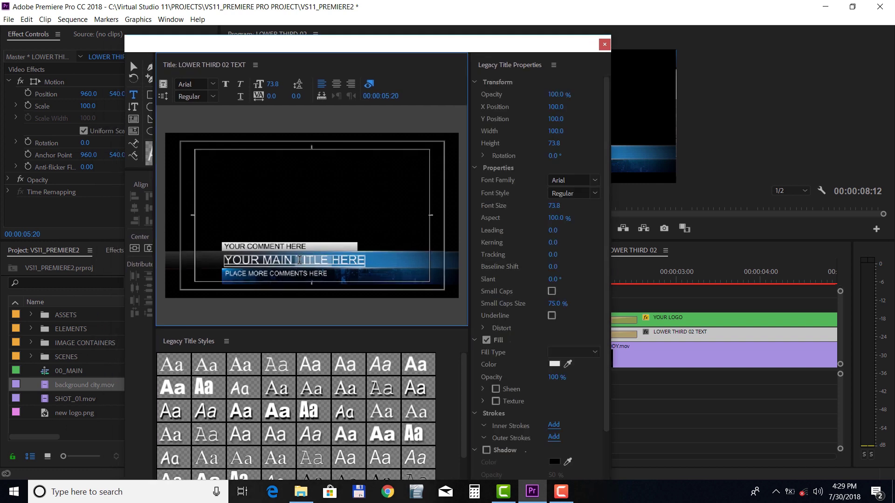
pyautogui.hotkey('ctrl', 'a')
pyautogui.write('your t')
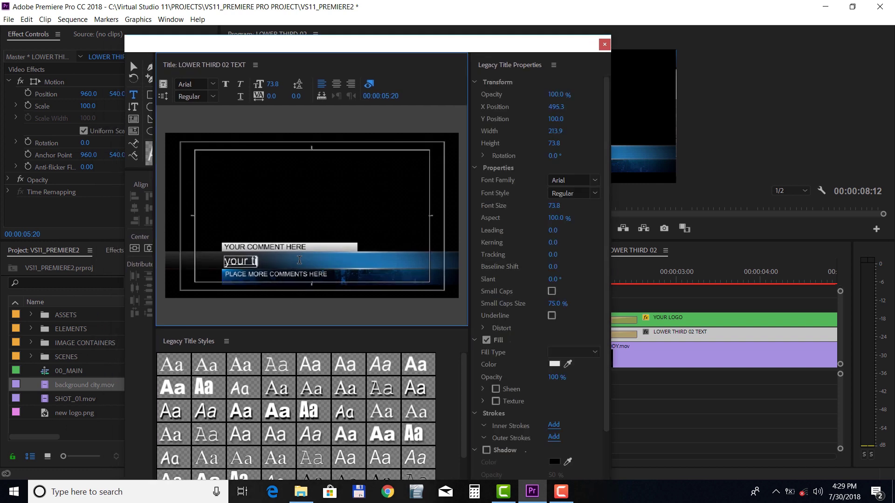
pyautogui.write('itle')
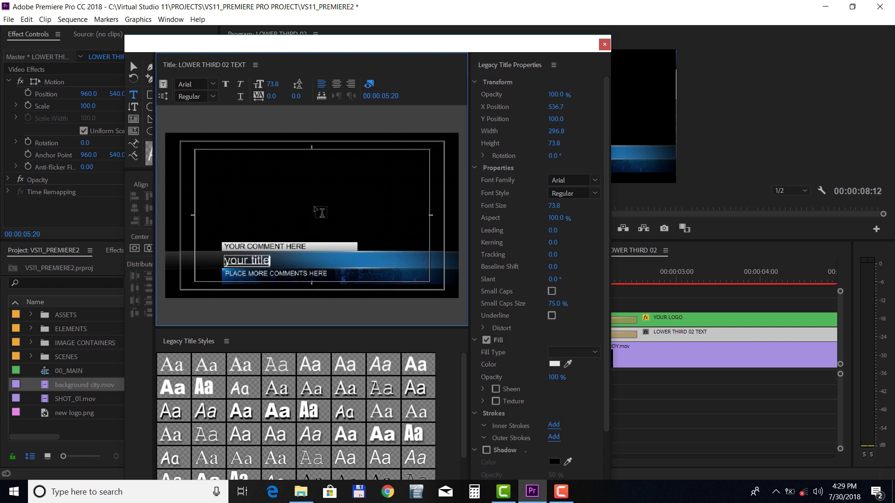
pyautogui.click(315, 207)
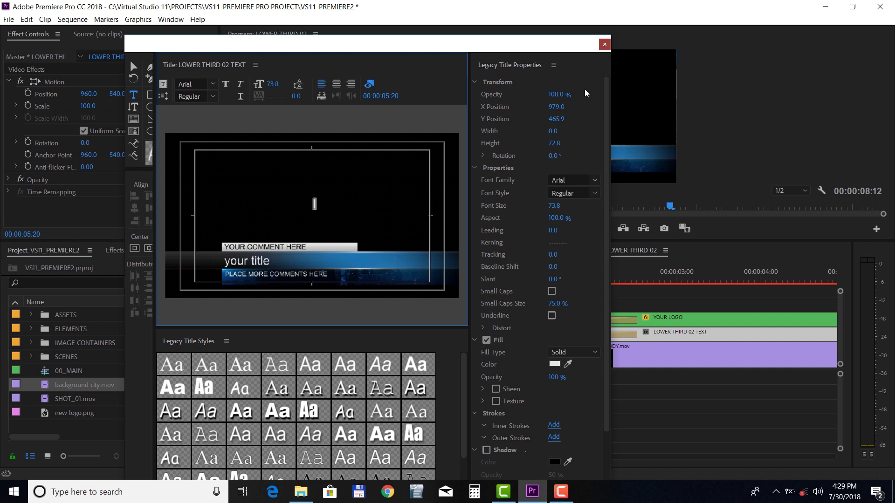
pyautogui.click(604, 47)
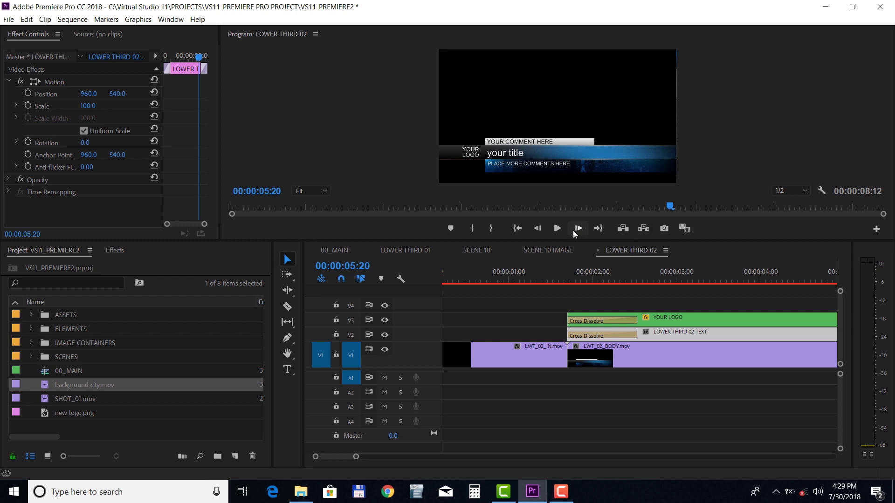
# - In the YOUR LOGO nest, place new logo.png on V2 and hide the V1 placeholder
pyautogui.doubleClick(681, 322)
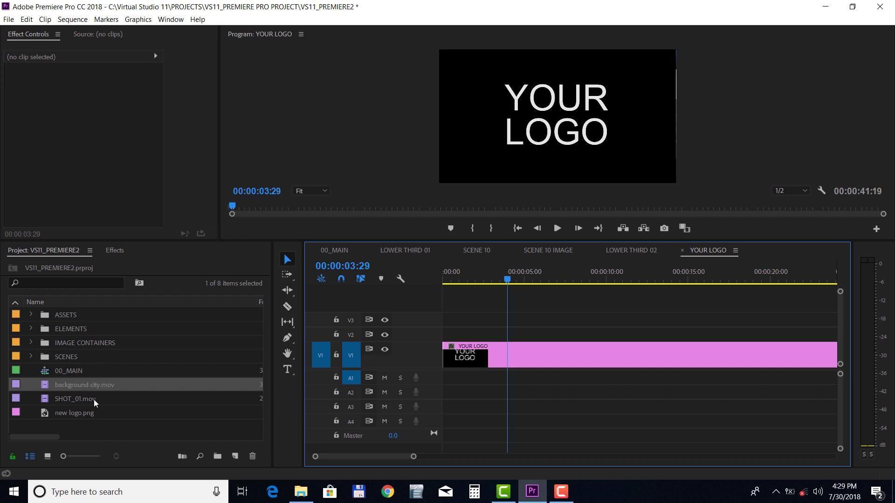
pyautogui.click(88, 413)
pyautogui.moveTo(76, 418)
pyautogui.mouseDown()
pyautogui.moveTo(438, 354)
pyautogui.moveTo(439, 339)
pyautogui.mouseUp()
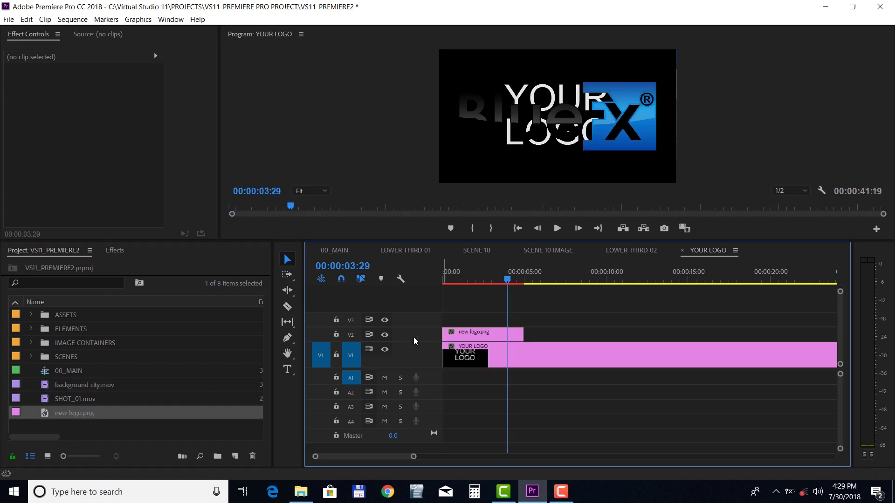
pyautogui.click(385, 350)
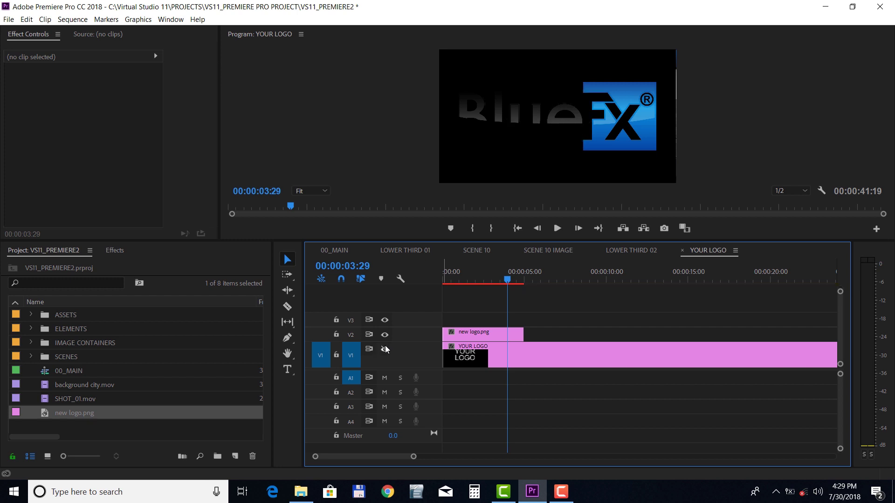
# - Scale the new logo down to 23% and return to LOWER THIRD 02
pyautogui.click(473, 334)
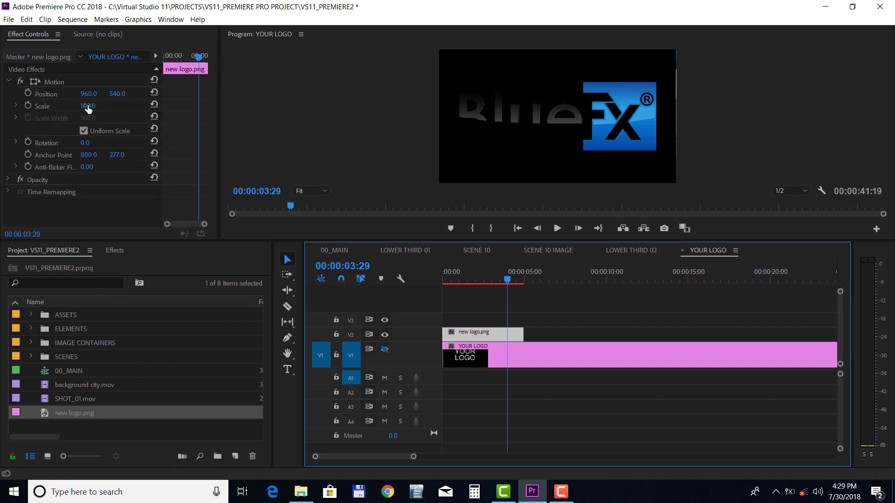
pyautogui.moveTo(88, 105); pyautogui.dragTo(65, 106)
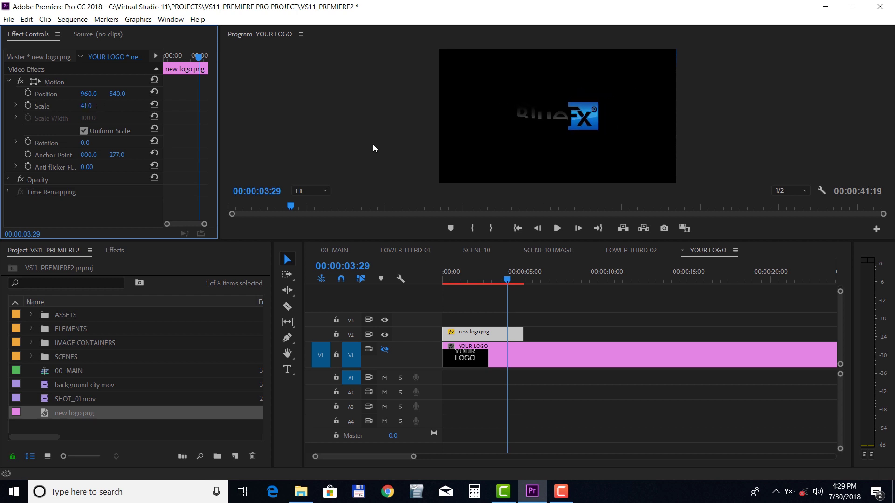
pyautogui.moveTo(90, 109); pyautogui.dragTo(81, 110)
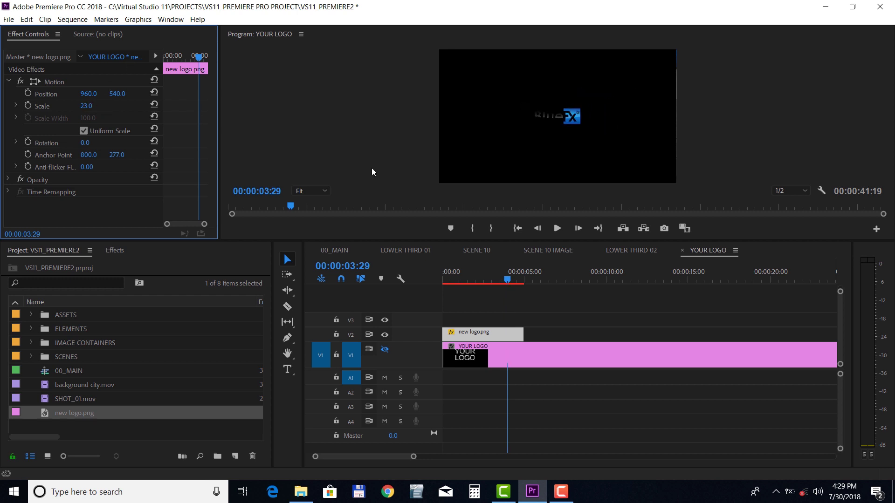
pyautogui.click(611, 250)
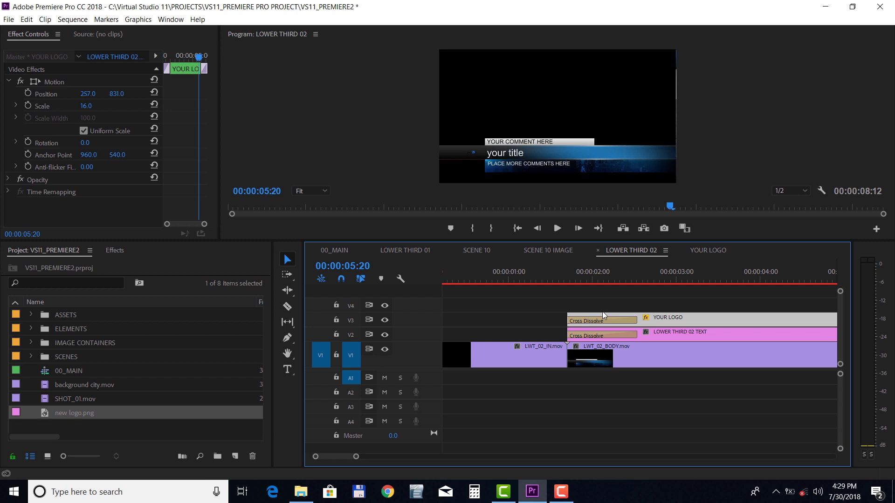
# - From 00_MAIN, open Export Settings via File > Export > Media and pull down the Format list
pyautogui.click(337, 250)
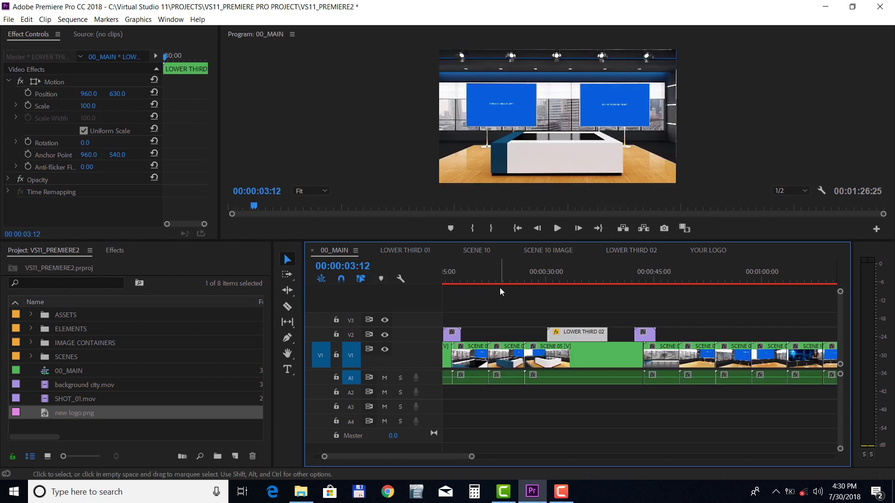
pyautogui.click(8, 19)
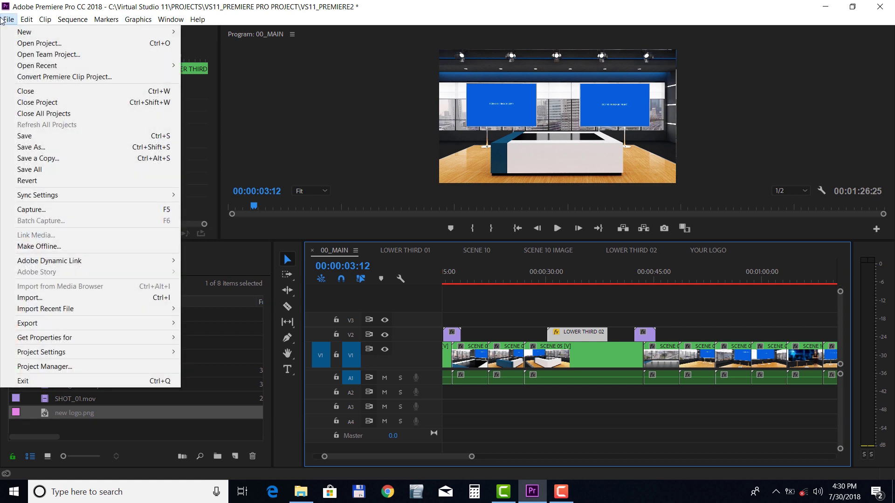
pyautogui.moveTo(64, 324)
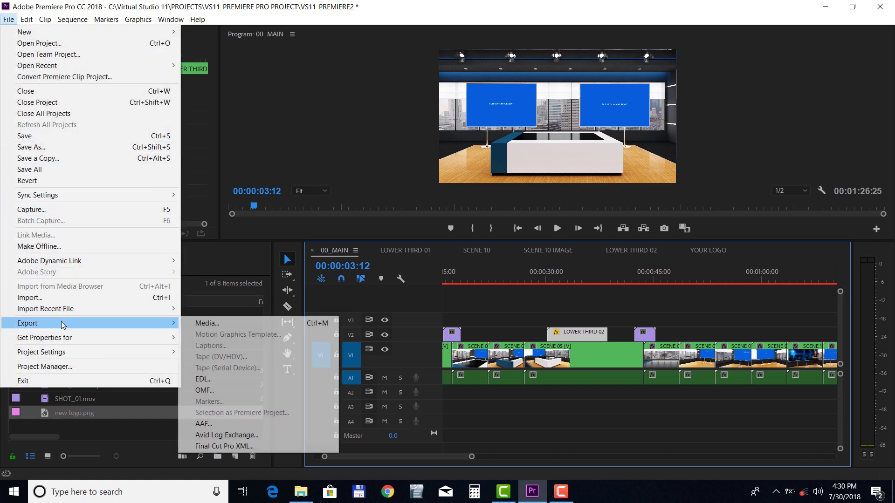
pyautogui.click(225, 320)
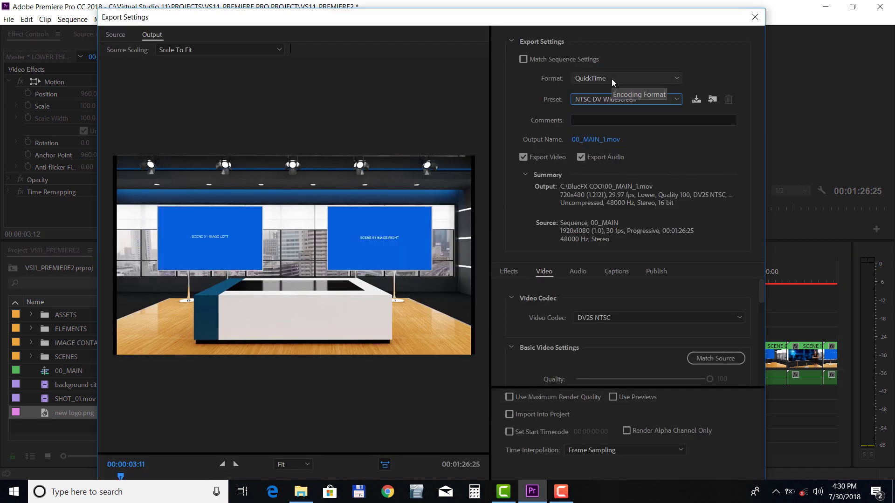
pyautogui.click(612, 79)
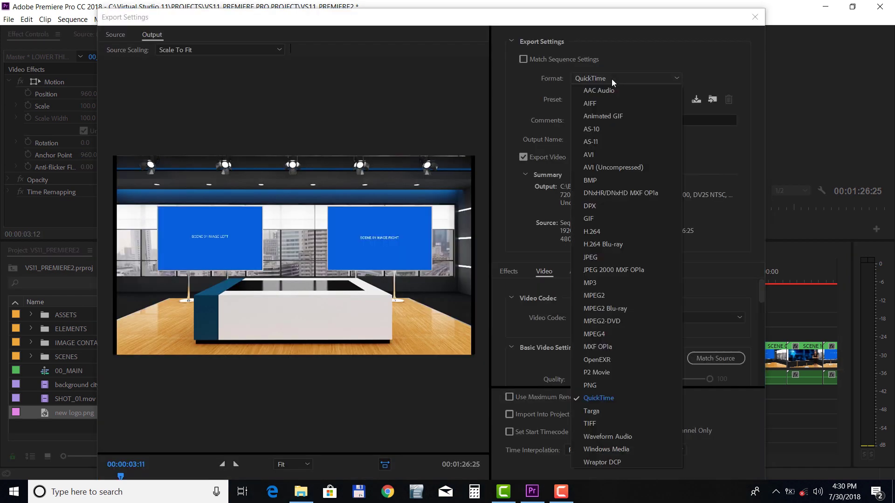